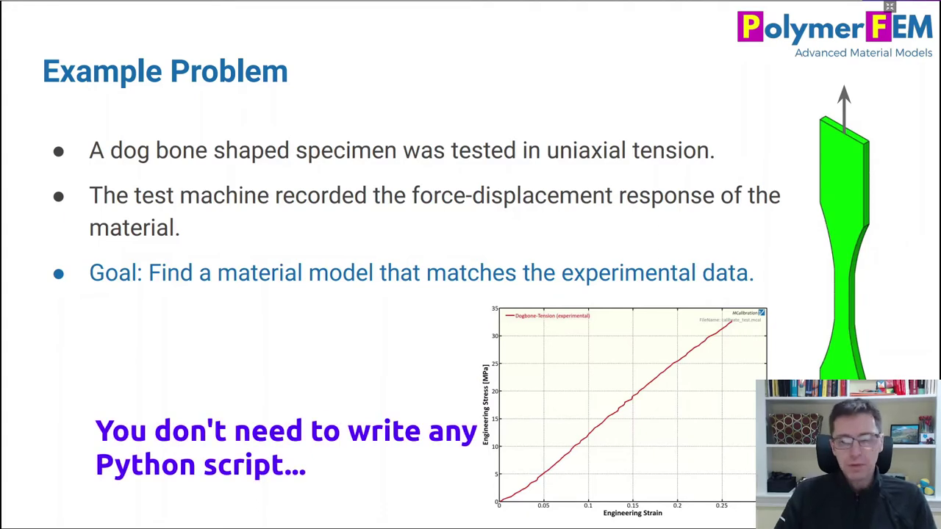
Exit the Foxit slideshow and open experimental_data.txt in a maximized Notepad++ window.
key(Escape)
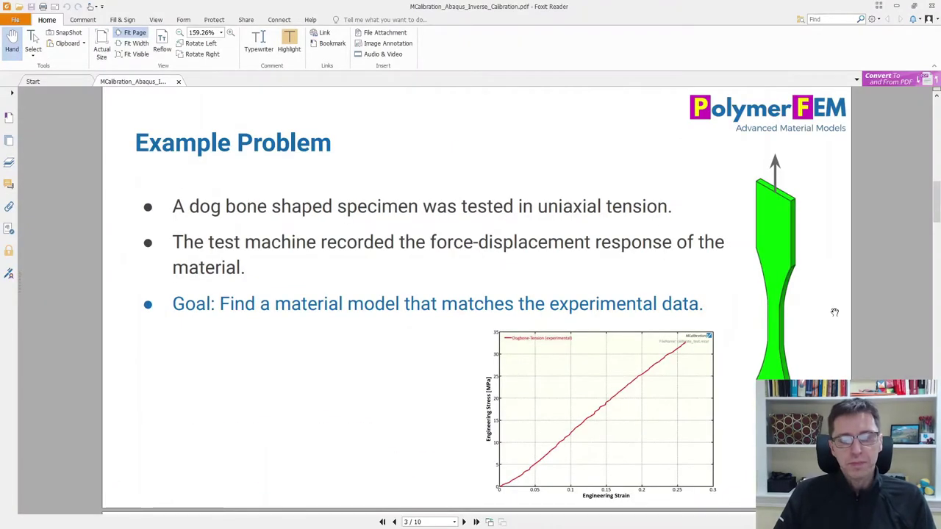
click(897, 6)
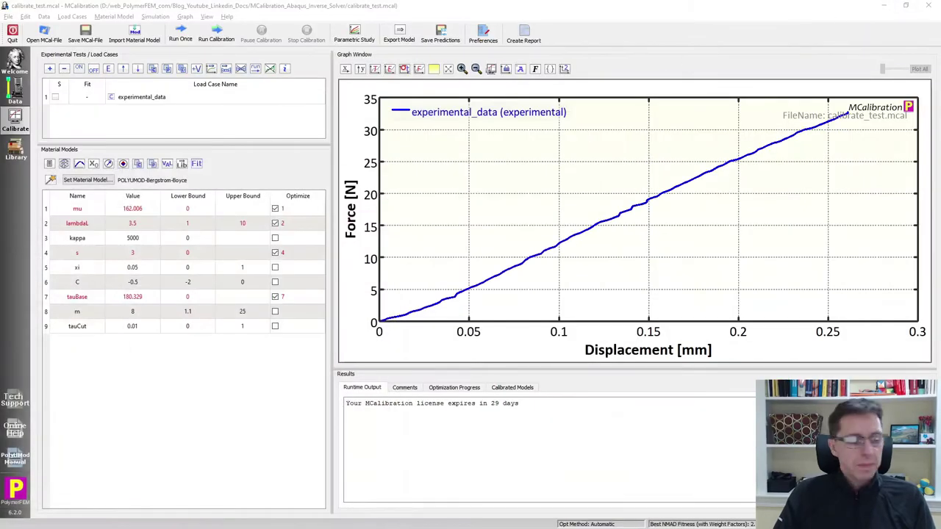
key(alt+Tab)
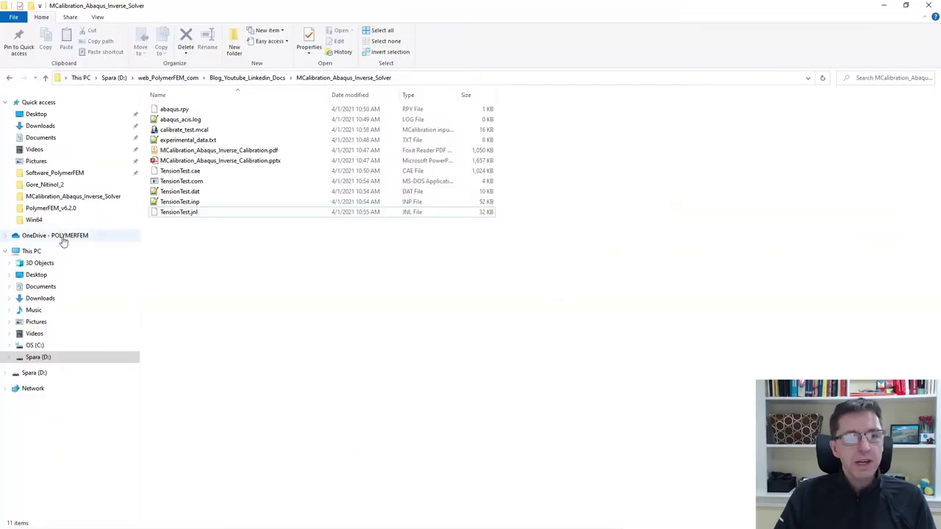
double_click(193, 140)
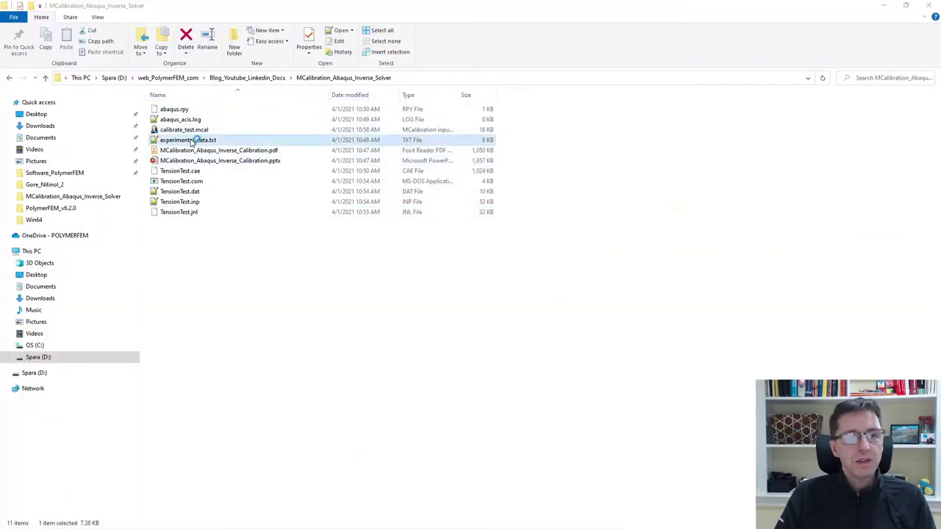
drag(791, 262, 500, 6)
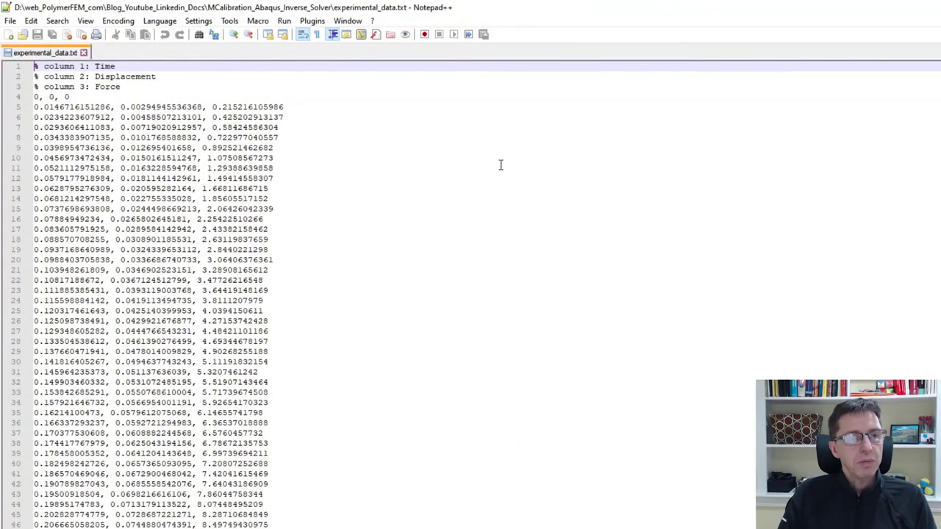
key(Down)
key(Down)
key(Down)
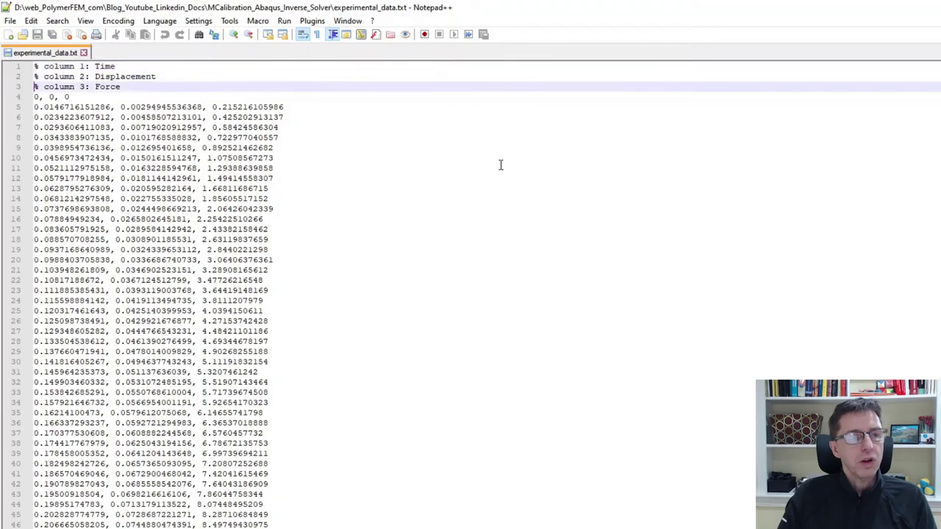
key(shift+End)
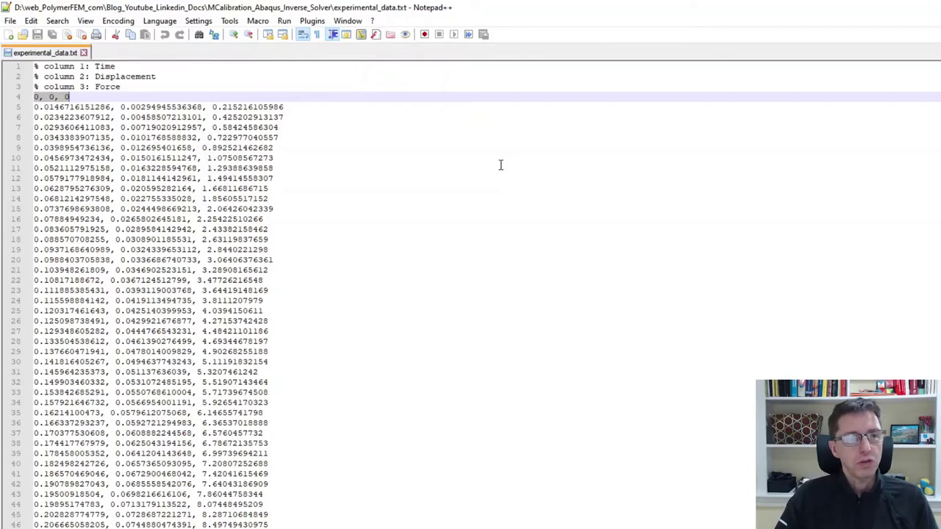
scroll(500, 165, down, 20)
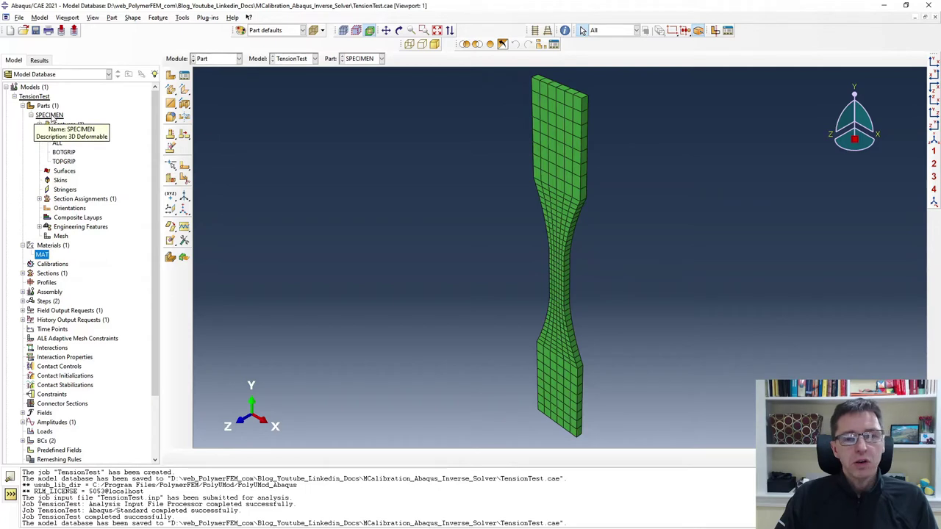
Highlight the SPECIMEN part's BOTGRIP and TOPGRIP sets, then select the MAT material.
double_click(59, 153)
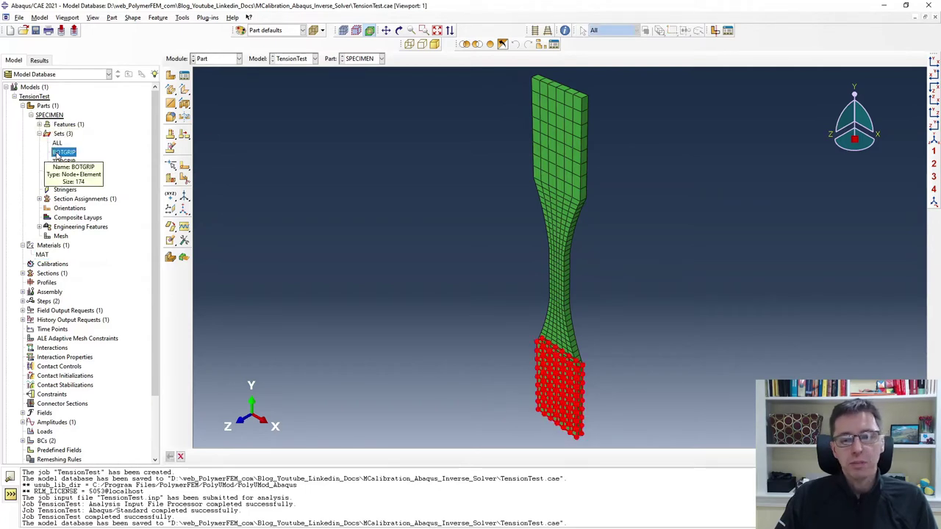
click(63, 162)
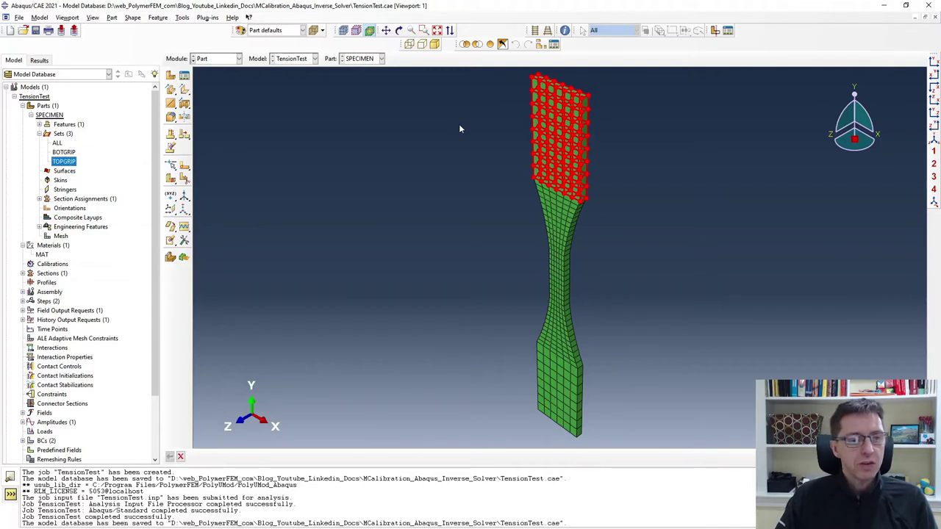
click(42, 255)
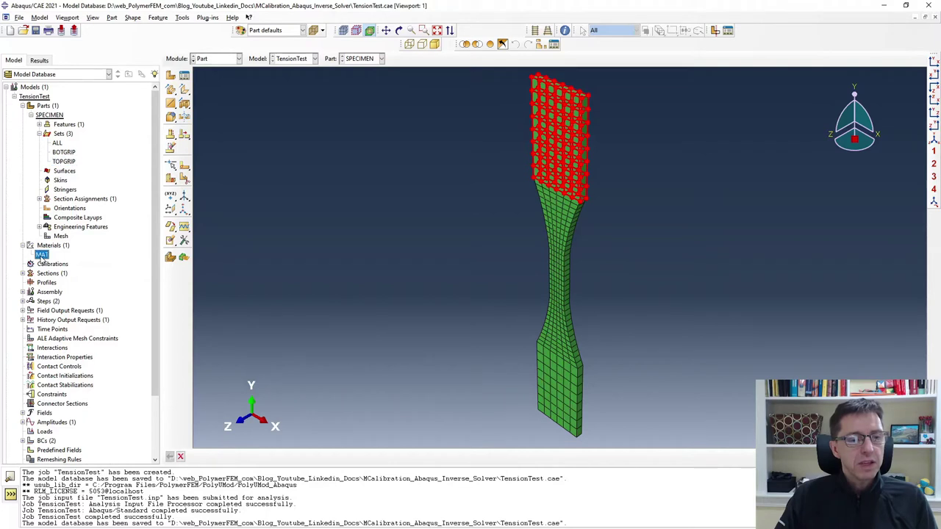
click(42, 255)
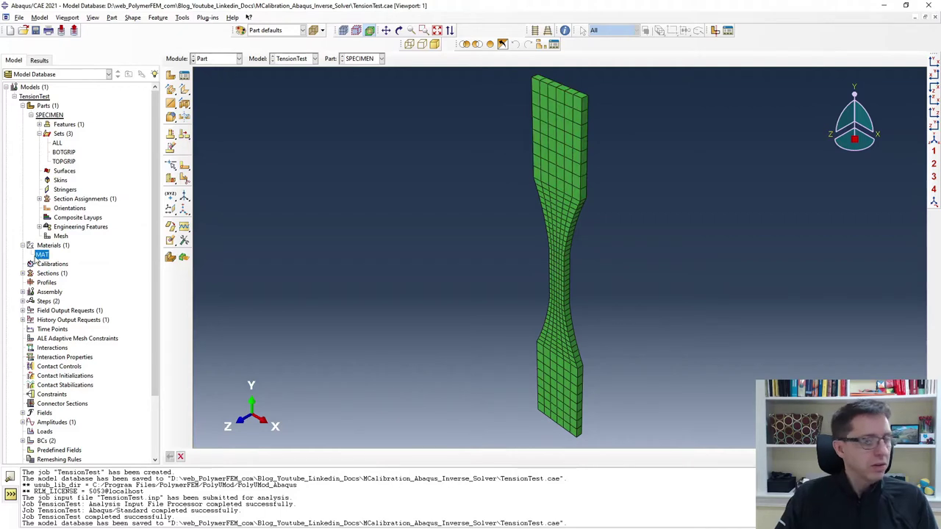
Review MAT's isotropic elastic data (Young's modulus 1, Poisson's ratio 0.3) and close it unchanged.
double_click(42, 255)
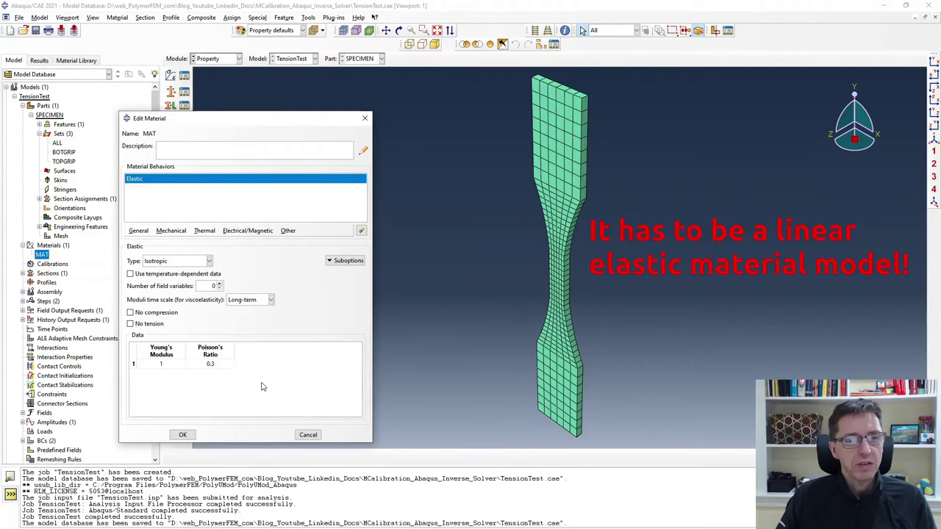
key(Return)
click(228, 59)
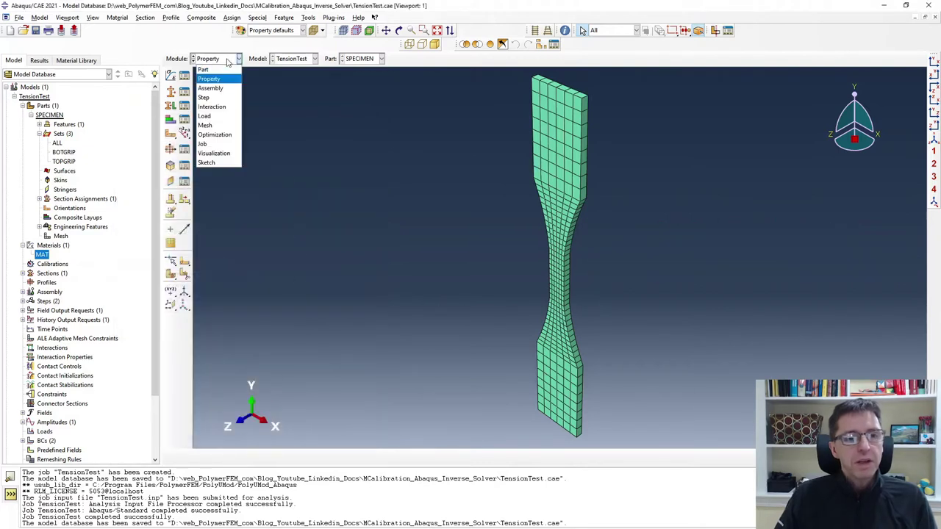
In the Step module, check the load step's 0.7 time period and incrementation, then cancel.
click(219, 97)
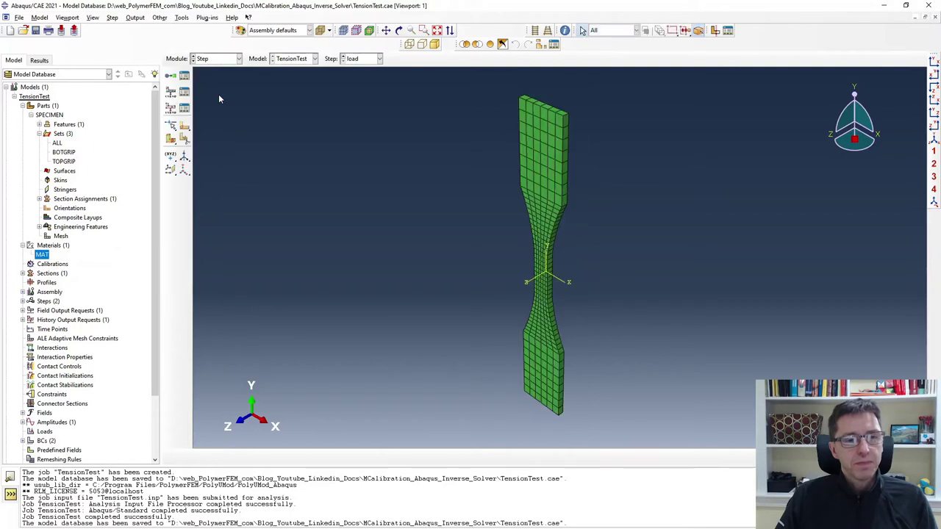
click(113, 18)
mouse_move(122, 47)
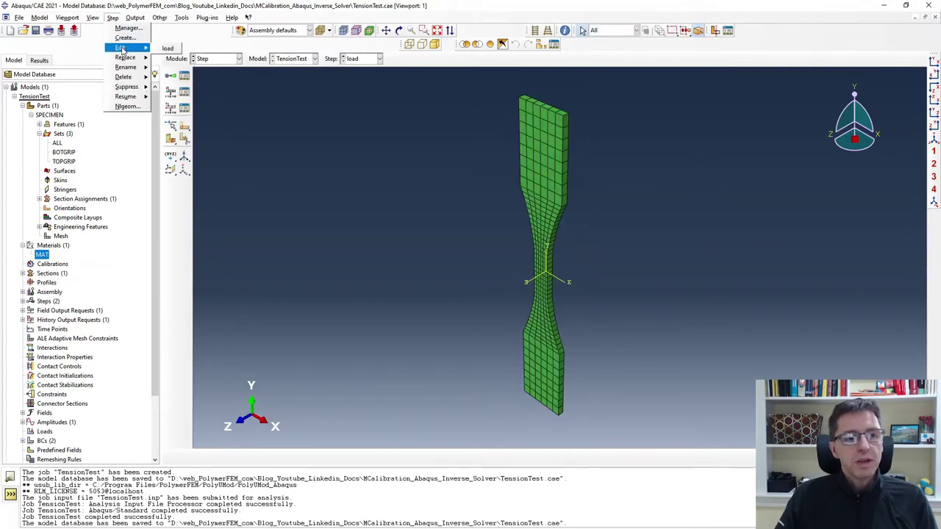
click(162, 49)
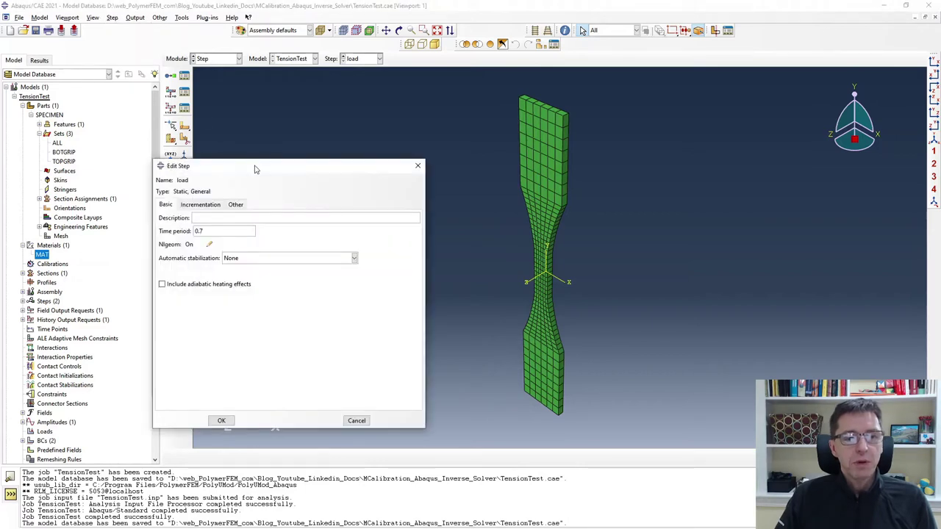
drag(256, 167, 321, 100)
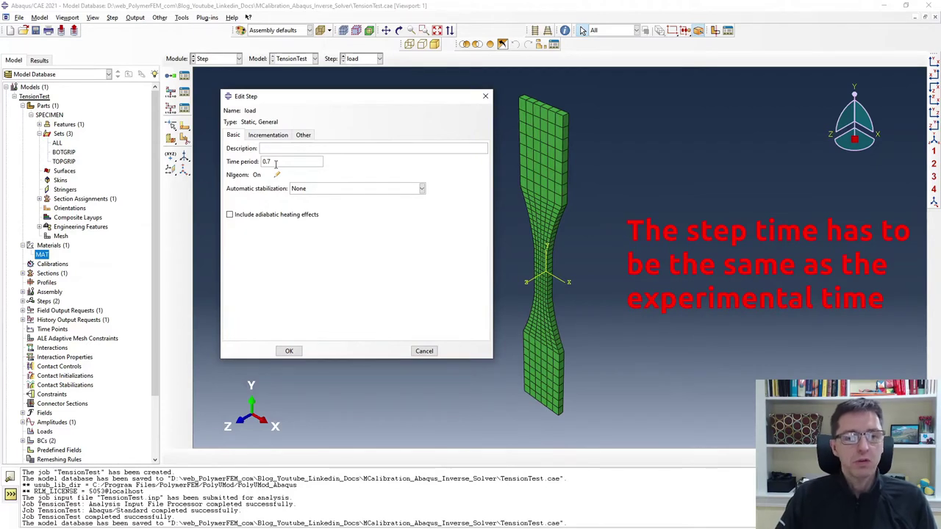
click(274, 136)
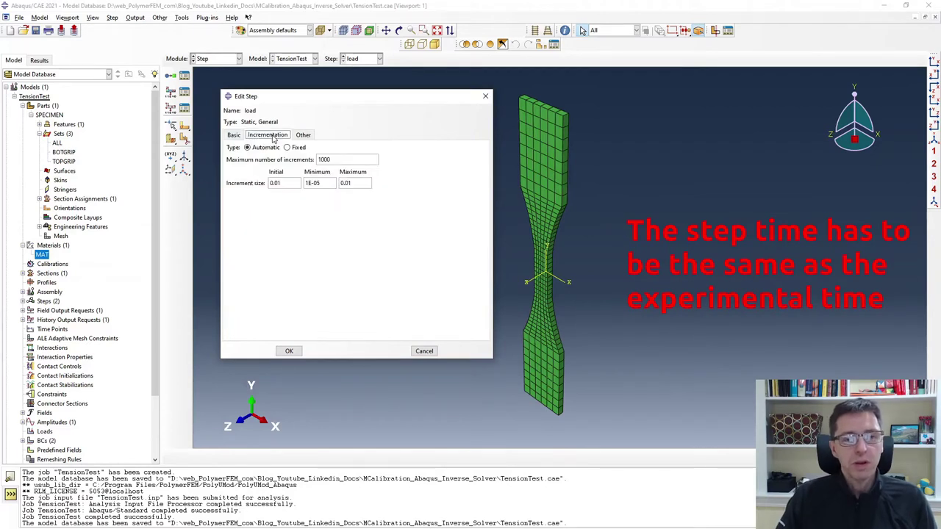
click(423, 351)
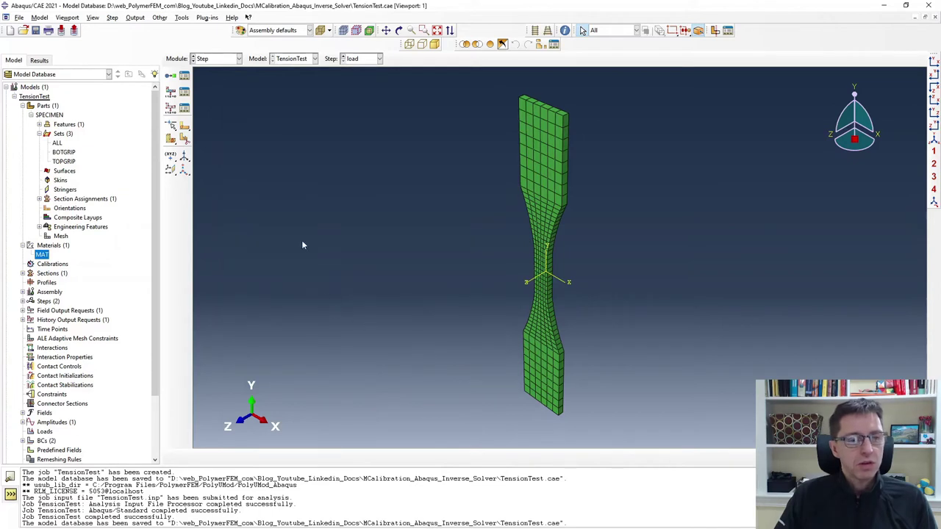
Review H-Output-1's CF2, RF2 and U2 request on SPECIMEN.TOPGRIP without saving changes.
click(160, 18)
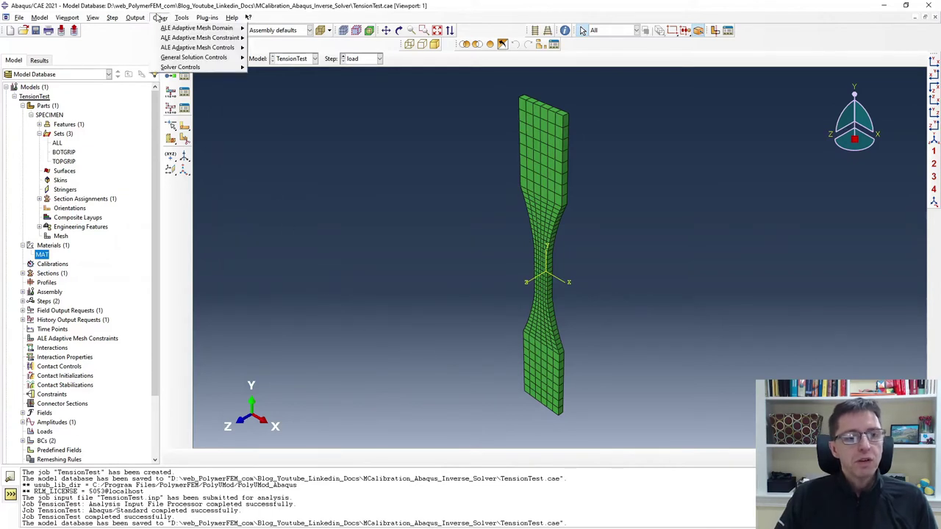
click(136, 18)
mouse_move(154, 39)
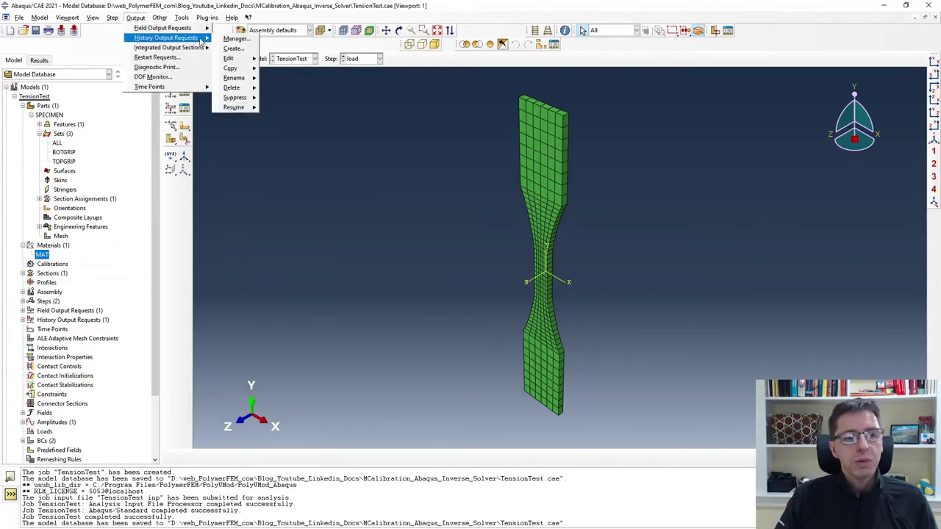
click(226, 43)
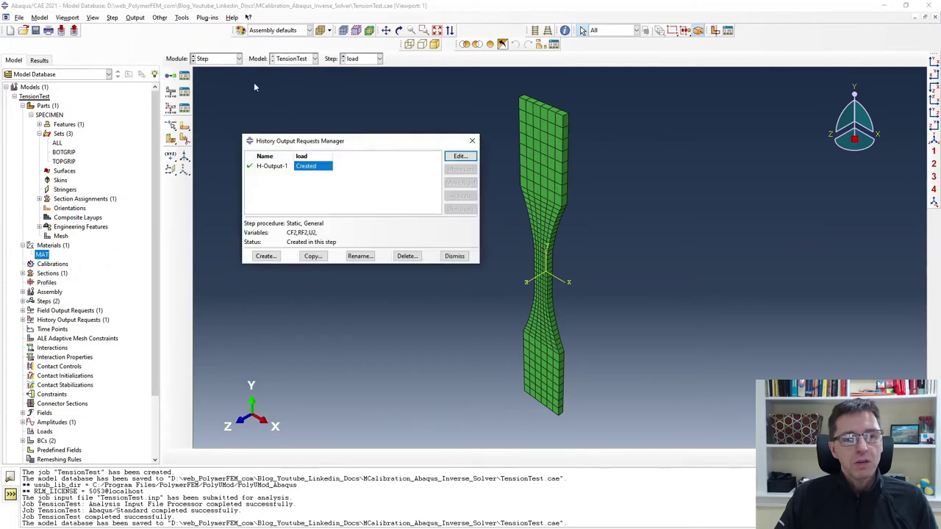
double_click(309, 168)
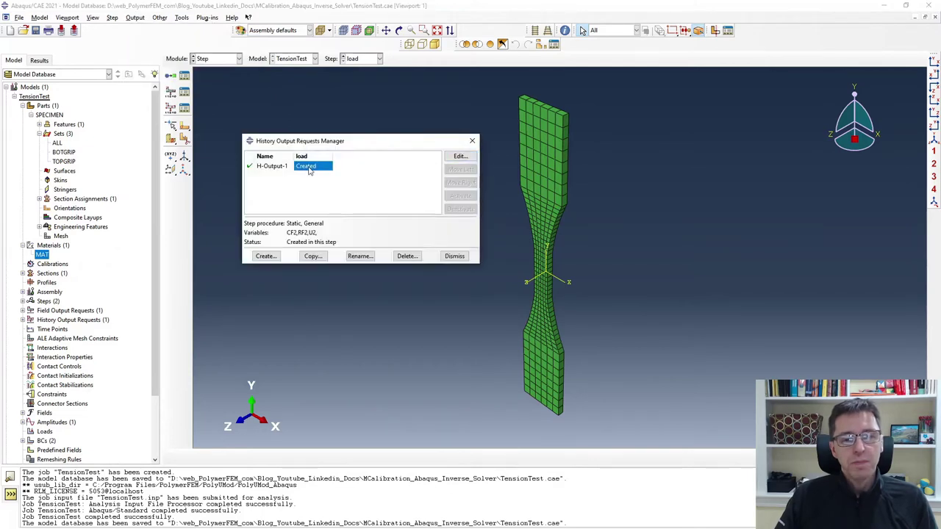
drag(905, 152, 682, 98)
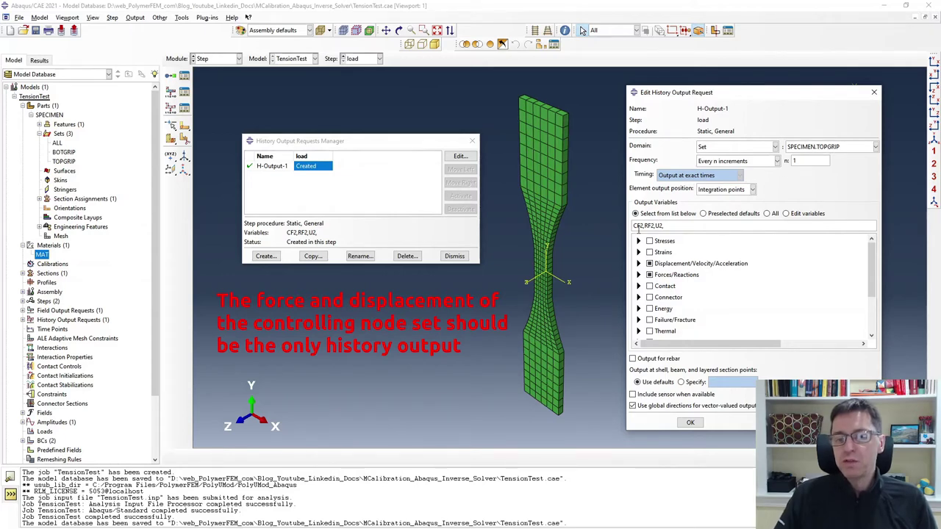
drag(634, 228, 666, 226)
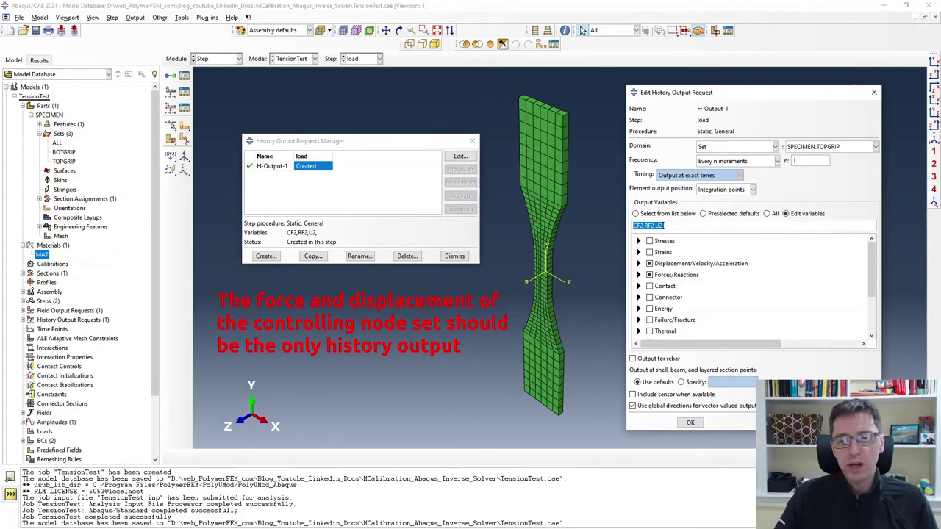
click(817, 423)
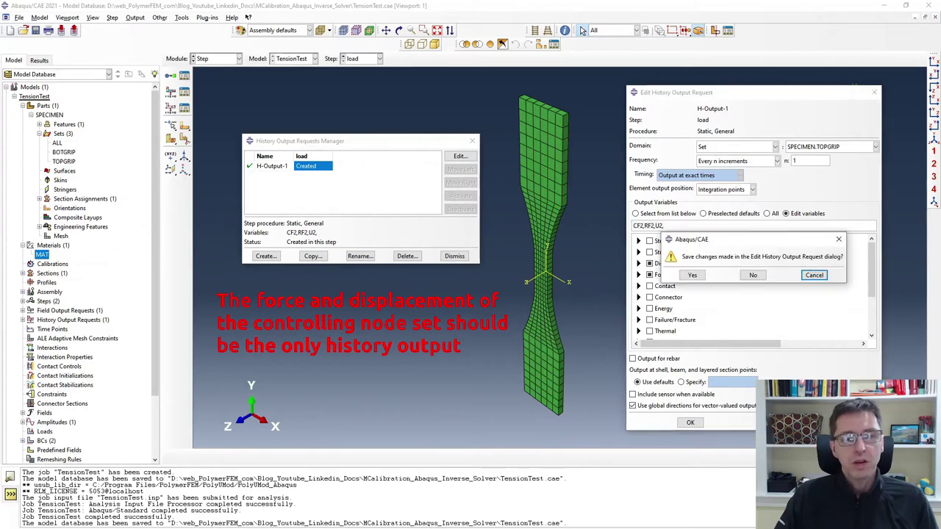
click(753, 277)
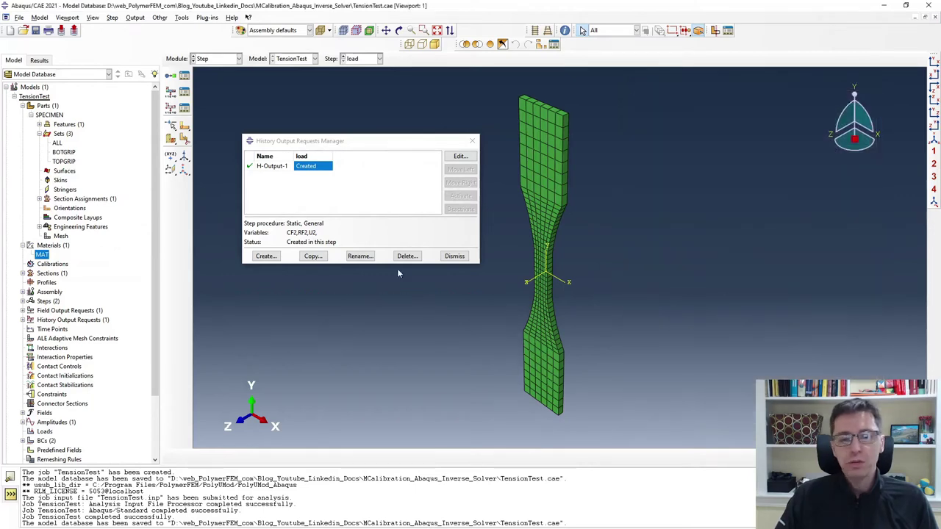
click(454, 256)
click(217, 60)
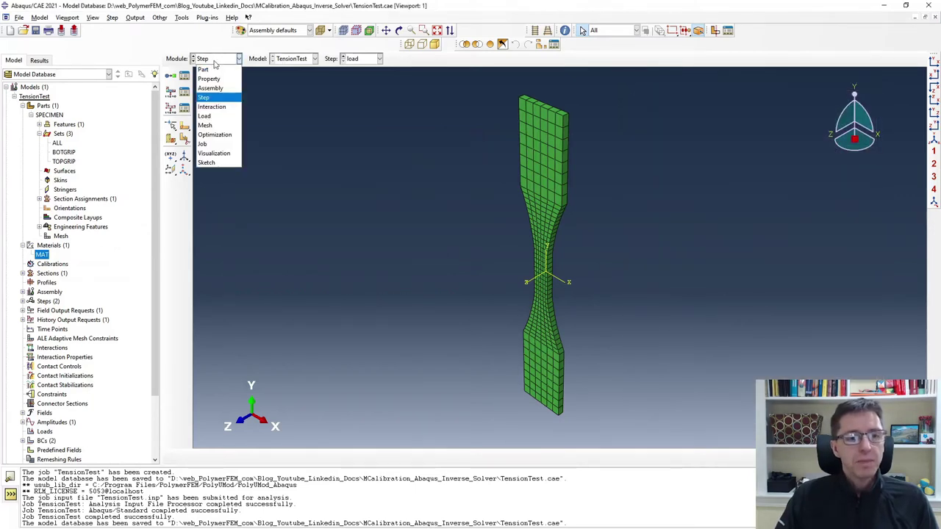
In the Load module, check MoveTop's U2 = 1 with amplitude LAMP, then cancel.
click(206, 115)
click(186, 94)
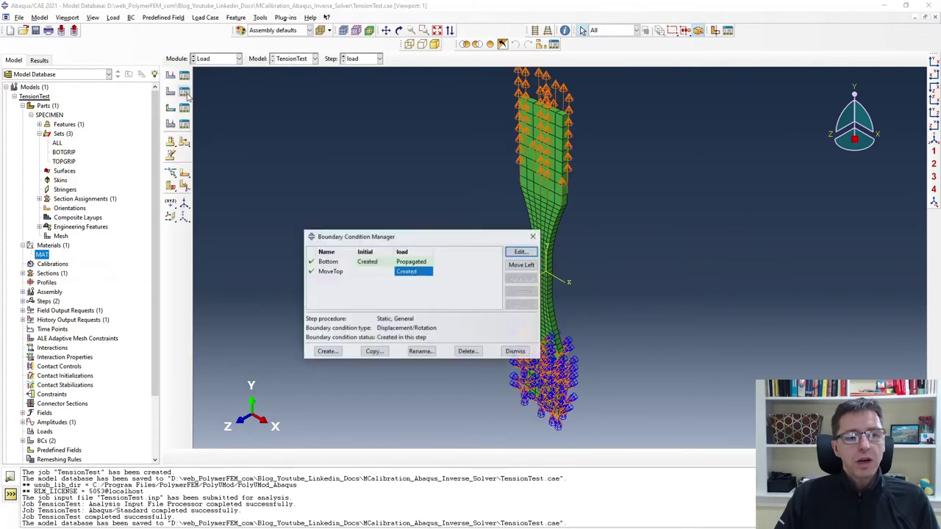
drag(400, 237, 317, 149)
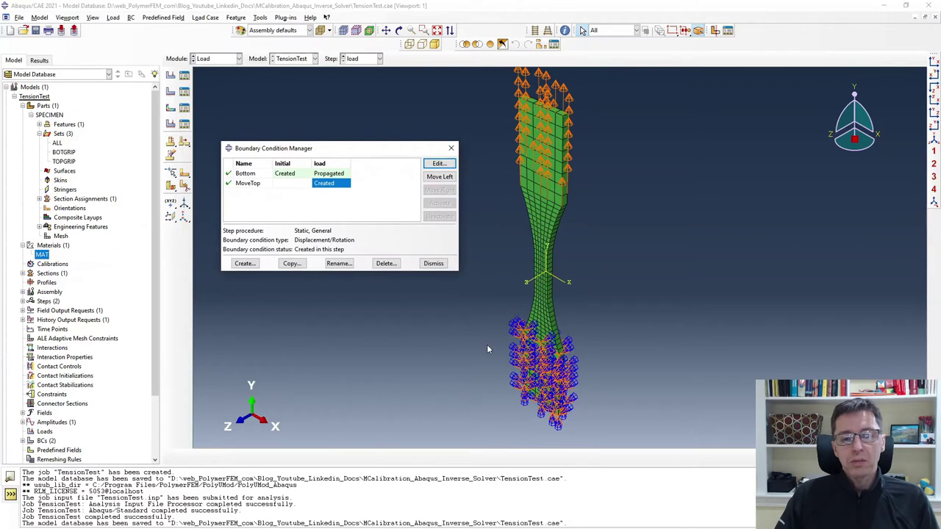
double_click(321, 189)
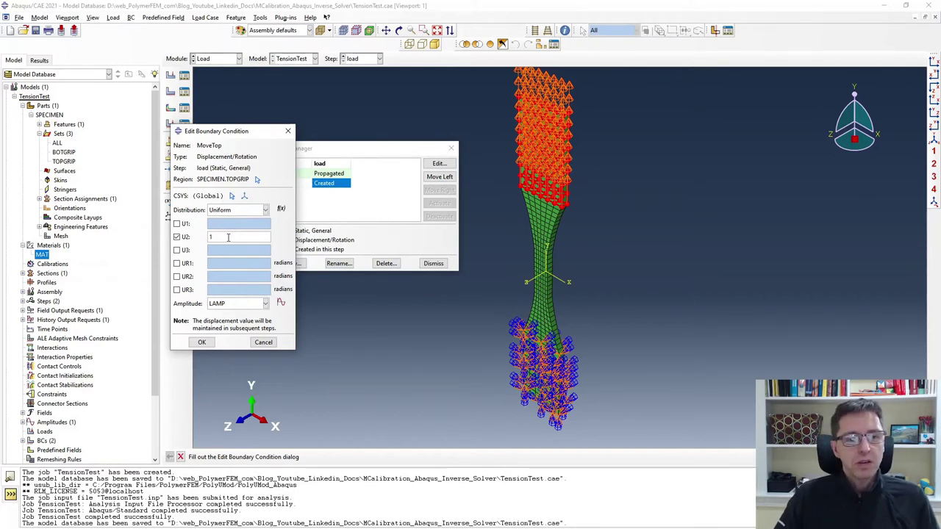
click(210, 236)
text(1)
click(263, 343)
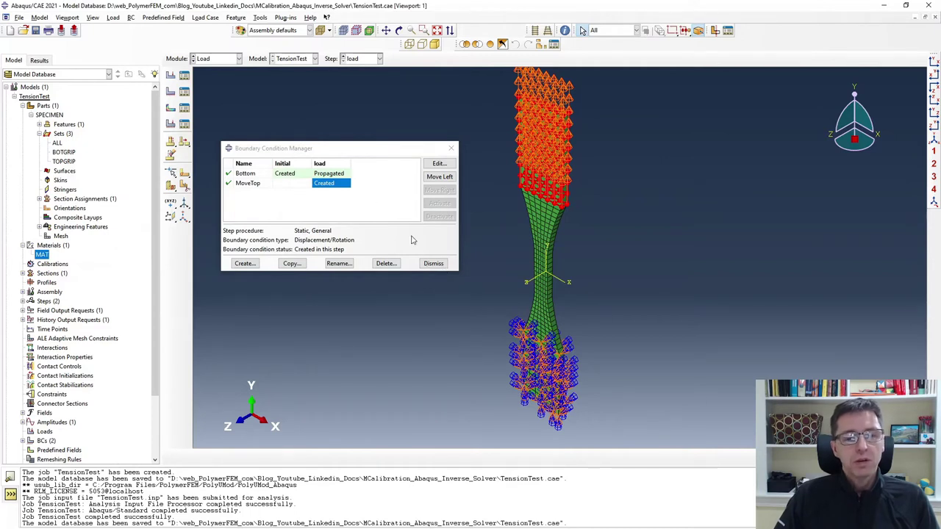
Review the LAMP amplitude table, 0 at time 0 to 0.261 at 0.7, and cancel.
click(259, 19)
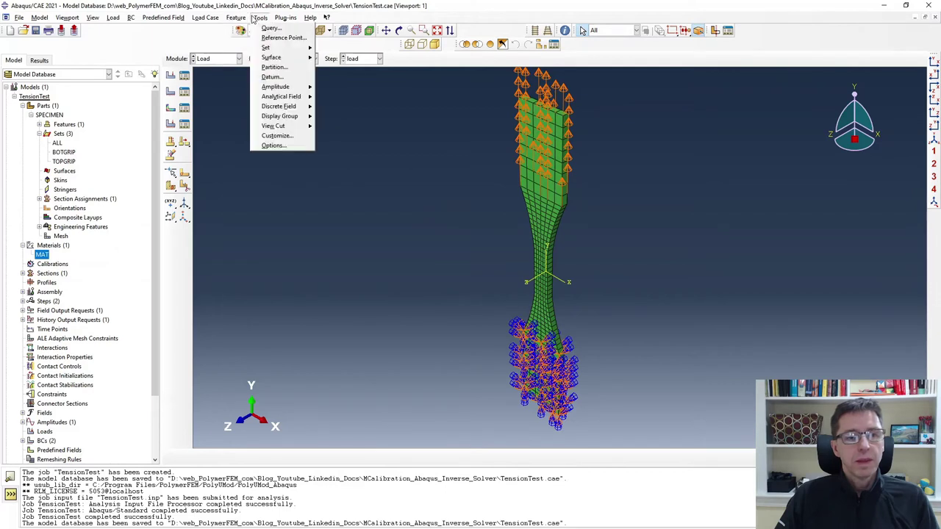
mouse_move(292, 88)
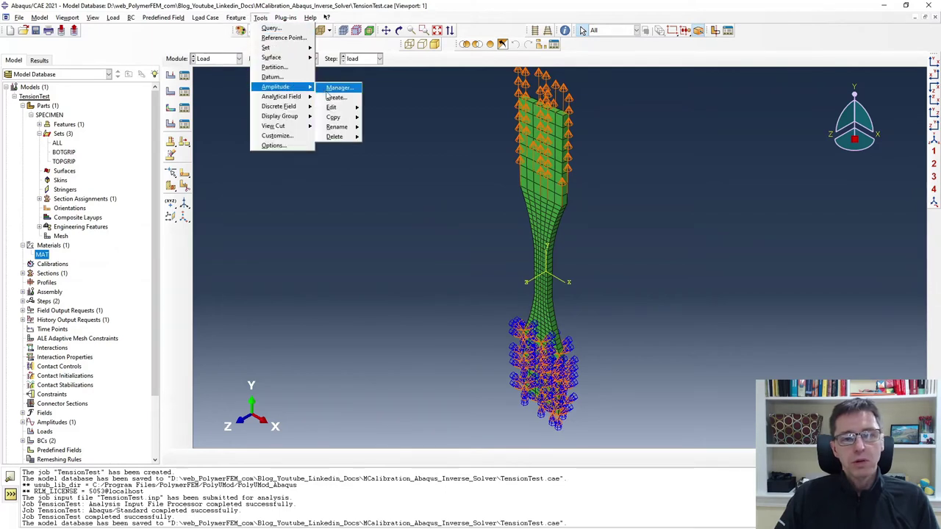
mouse_move(332, 108)
click(375, 109)
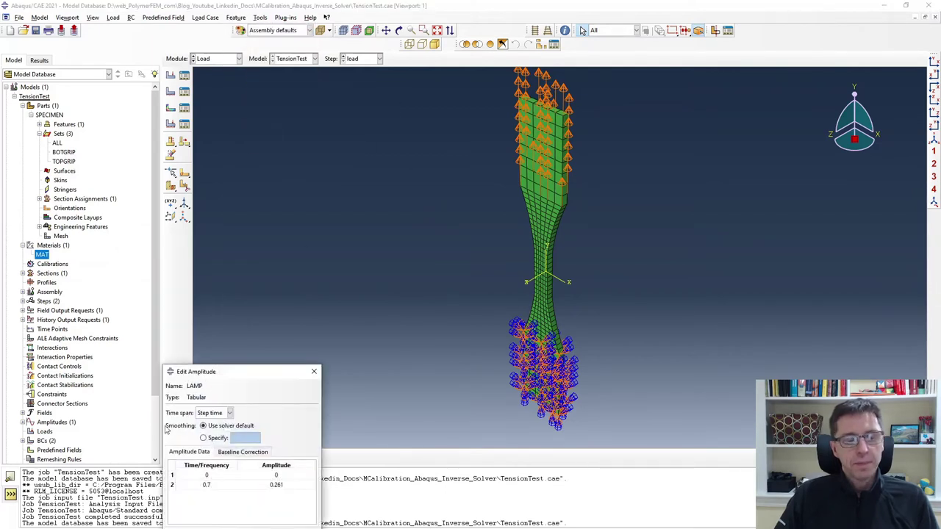
drag(250, 371, 333, 105)
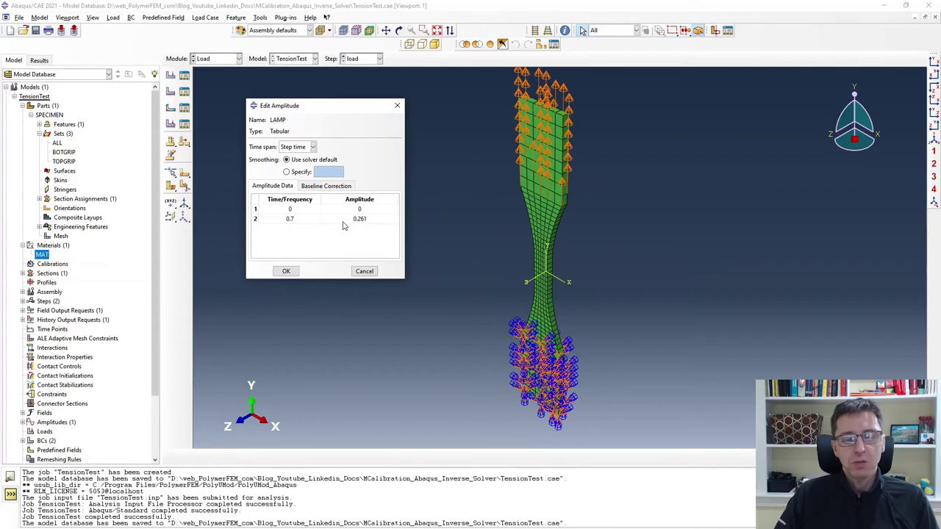
click(366, 272)
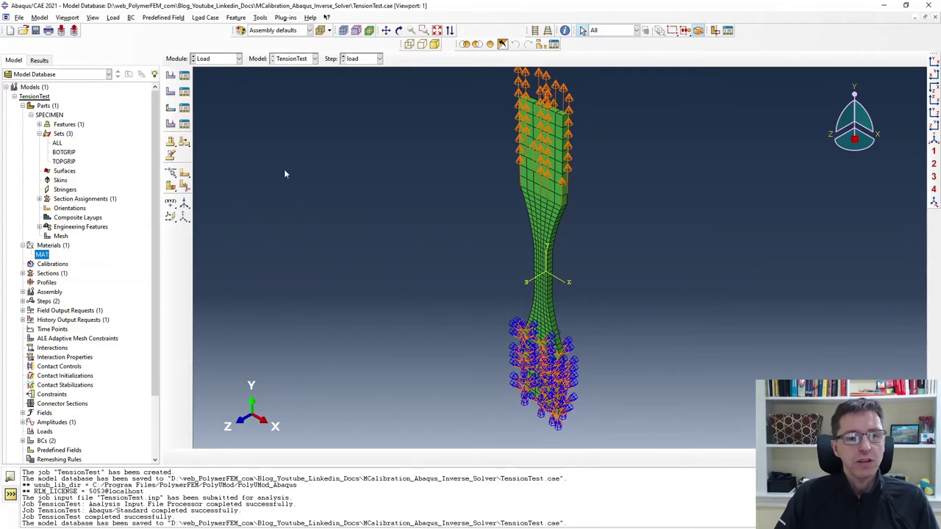
click(213, 64)
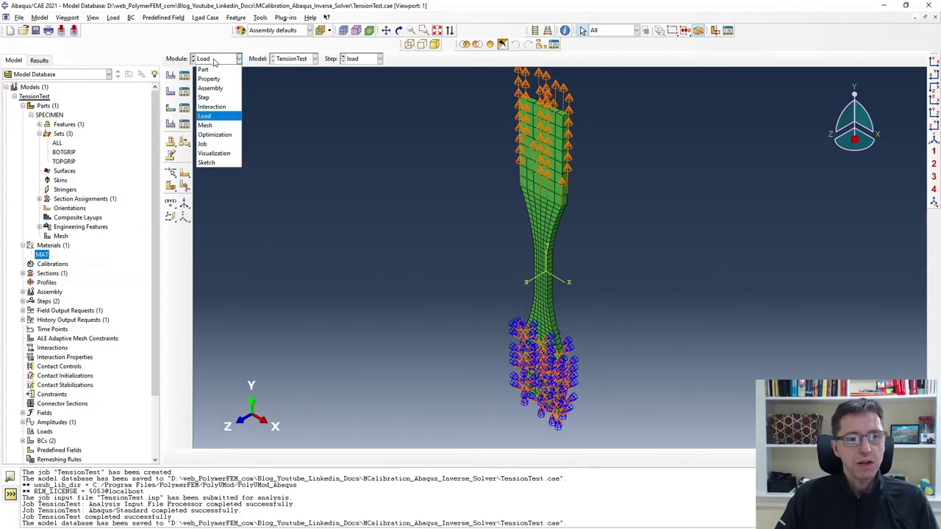
Resubmit the TensionTest job, overwriting old files, and monitor it until it completes at time 0.7.
click(206, 143)
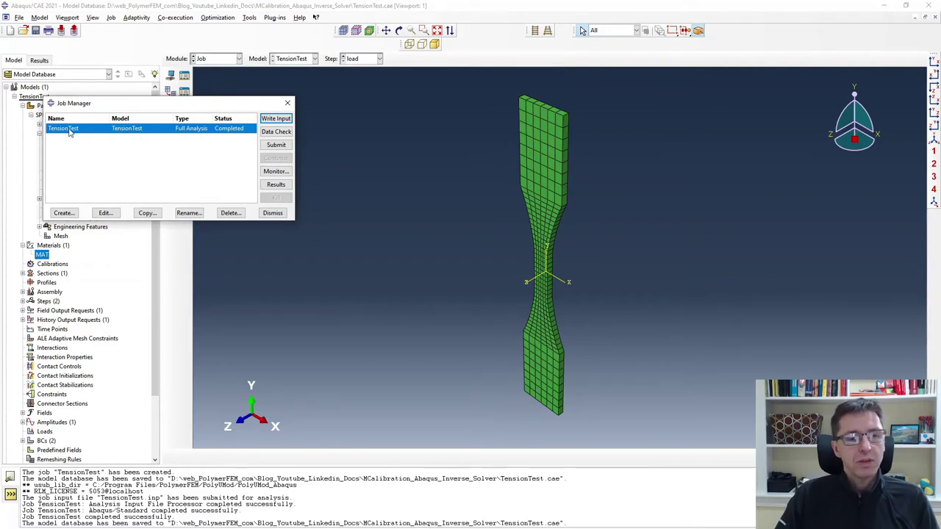
click(274, 146)
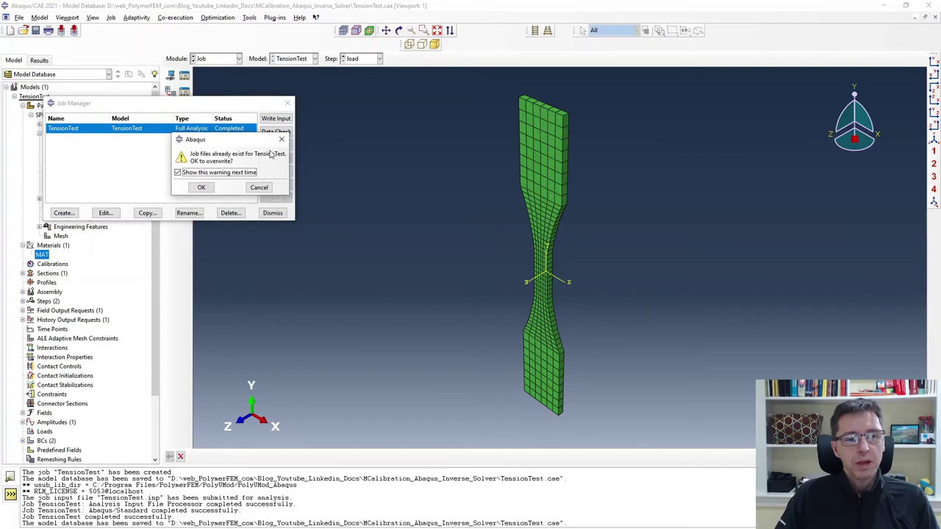
click(202, 187)
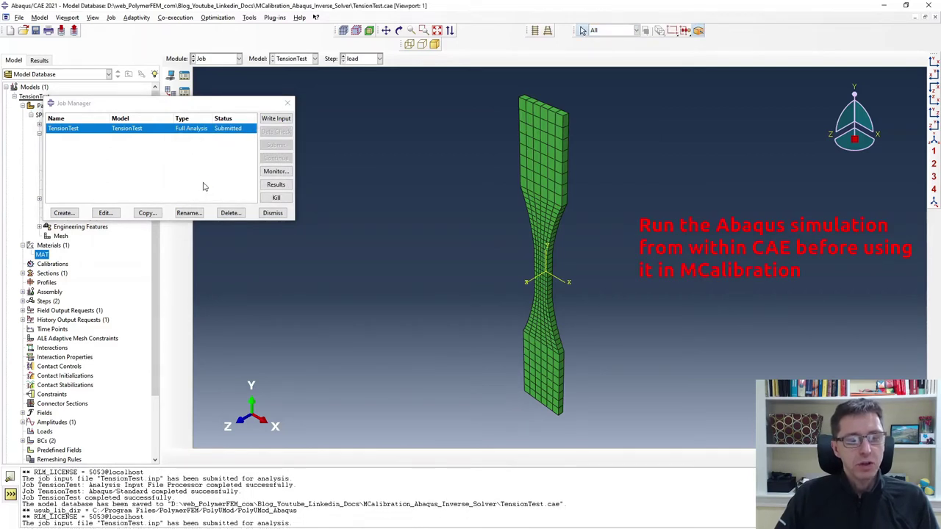
click(276, 171)
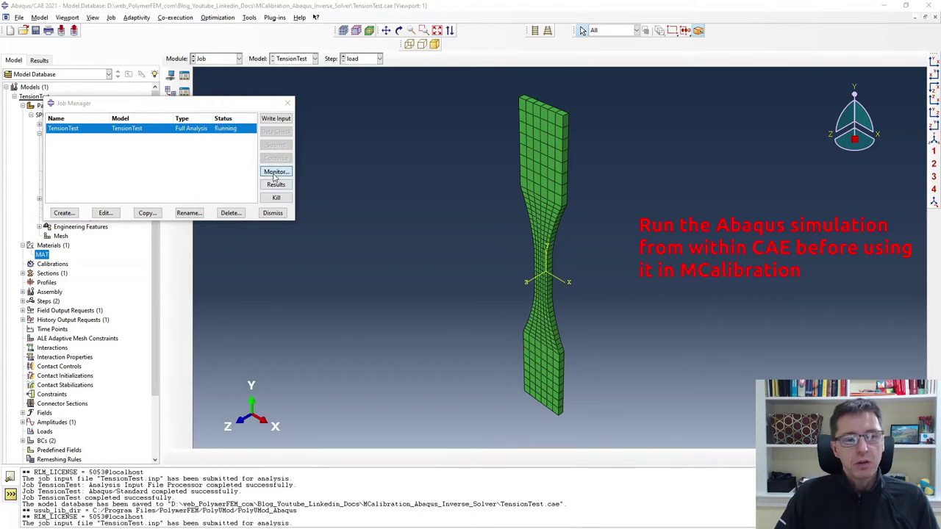
drag(298, 280, 313, 234)
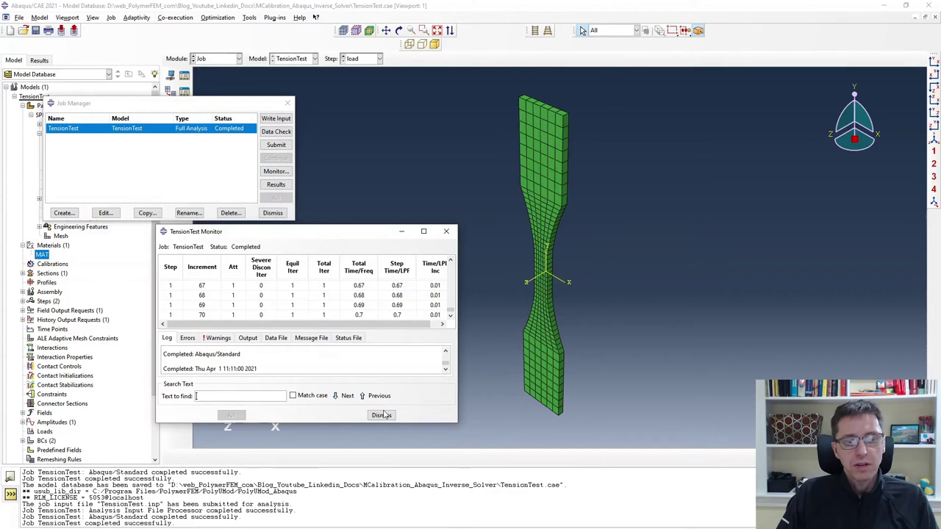
click(381, 416)
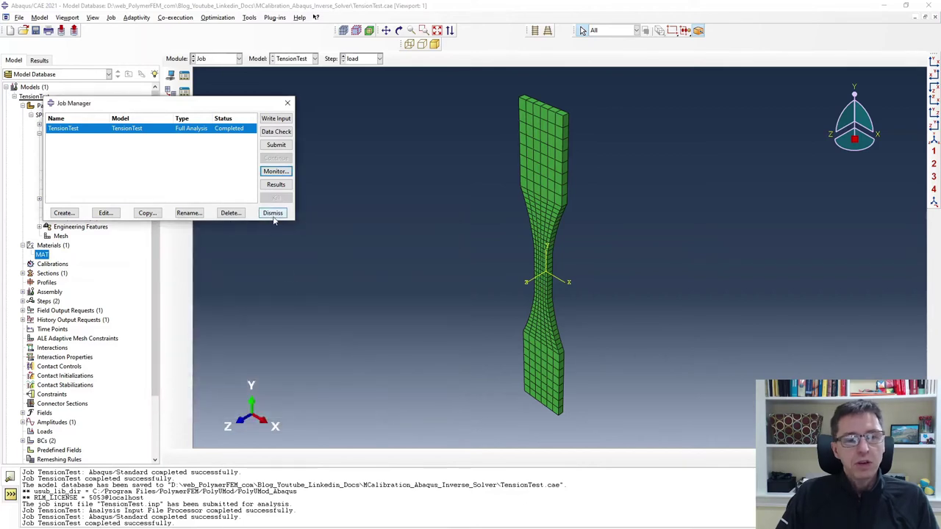
click(272, 213)
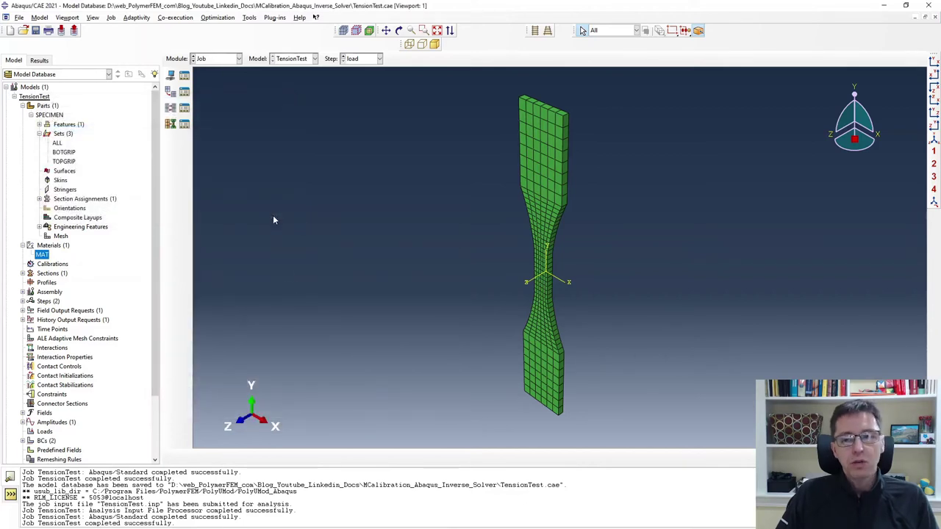
Save the Abaqus model, select TensionTest.inp in the project folder, then pick experimental_data in MCalibration.
click(34, 31)
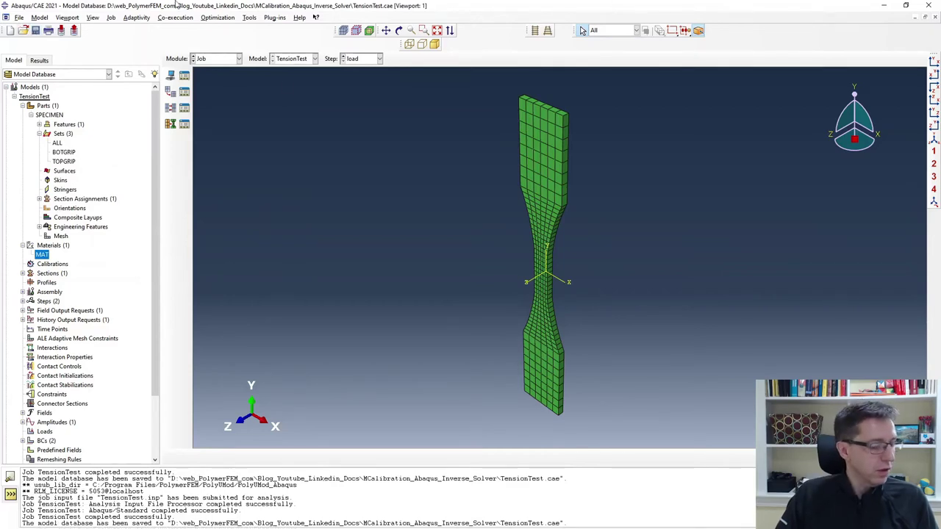
click(883, 5)
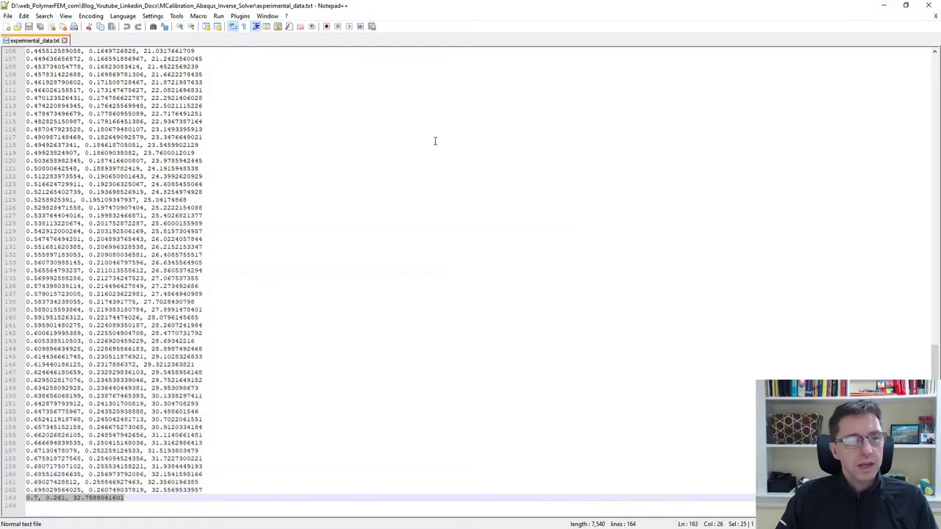
click(884, 6)
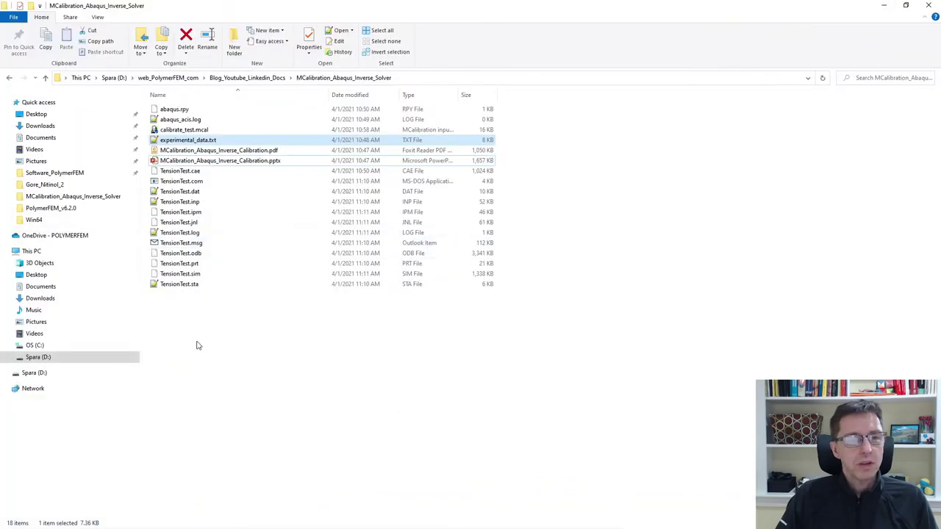
click(196, 202)
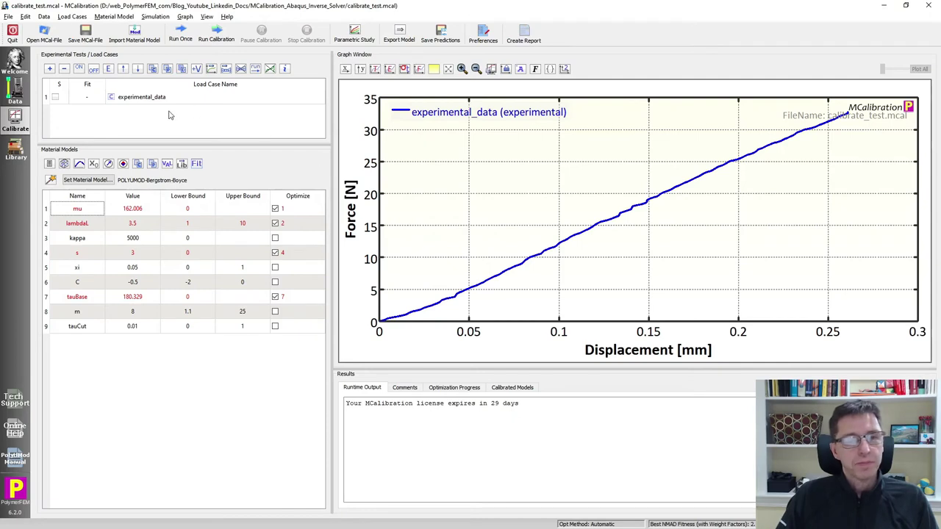
click(167, 118)
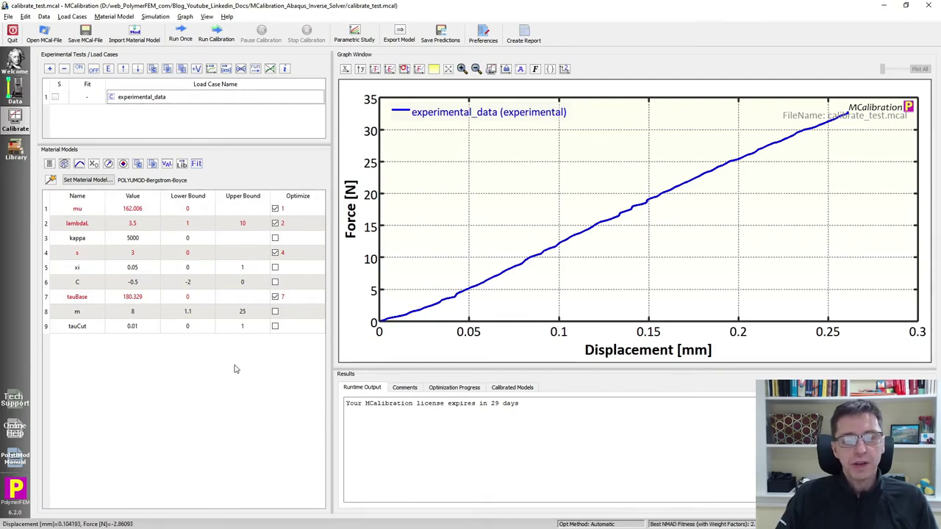
Show the Results panel's Comments tab and select the experimental_data row in Load Cases.
click(405, 390)
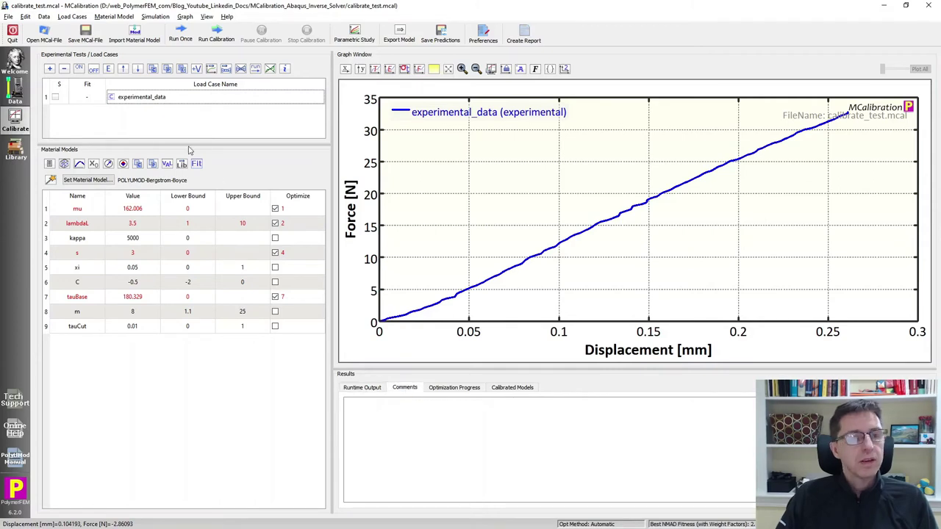
click(149, 103)
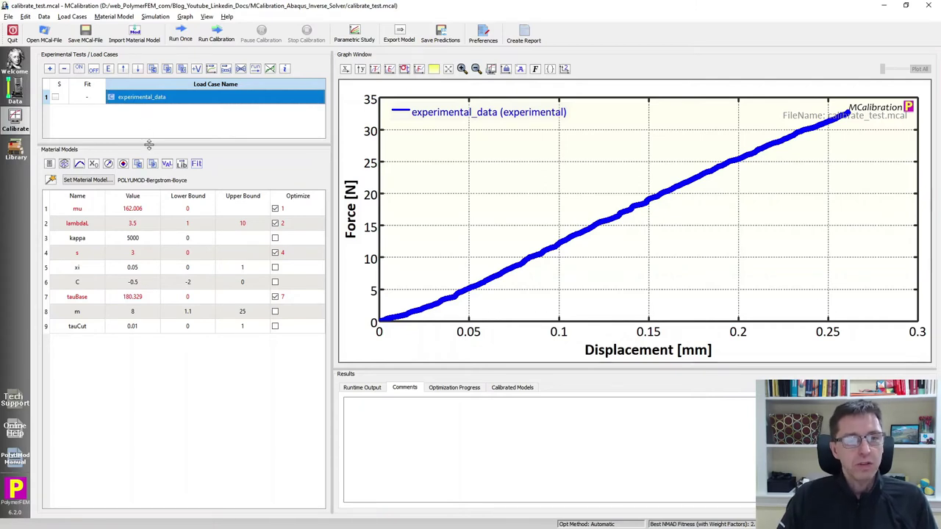
Open the Load Case Setup for experimental_data, the Abaqus external-solver case using TensionTest.inp.
double_click(144, 100)
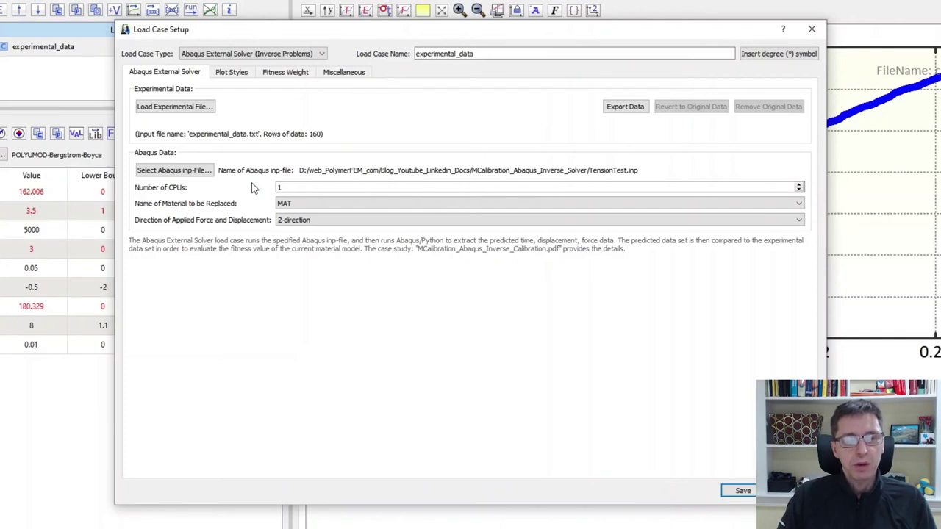
click(298, 204)
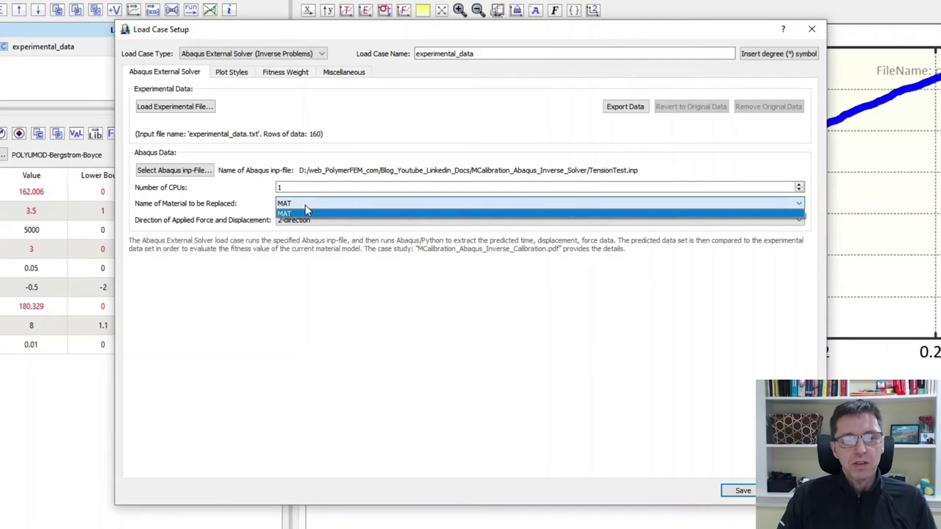
click(307, 213)
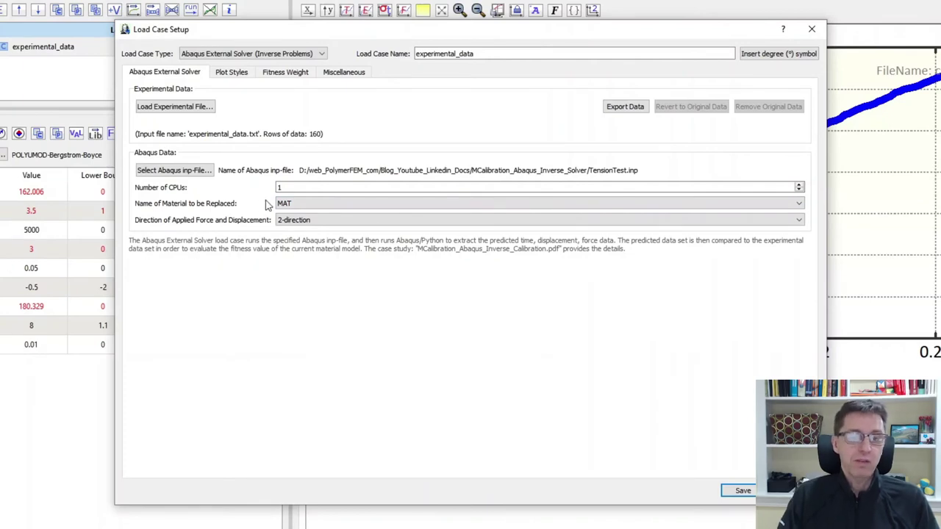
click(287, 203)
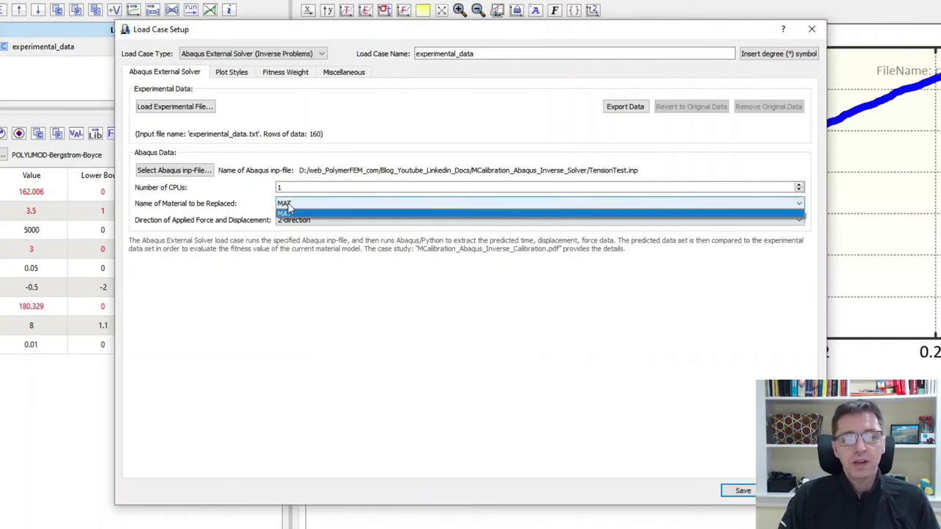
click(250, 210)
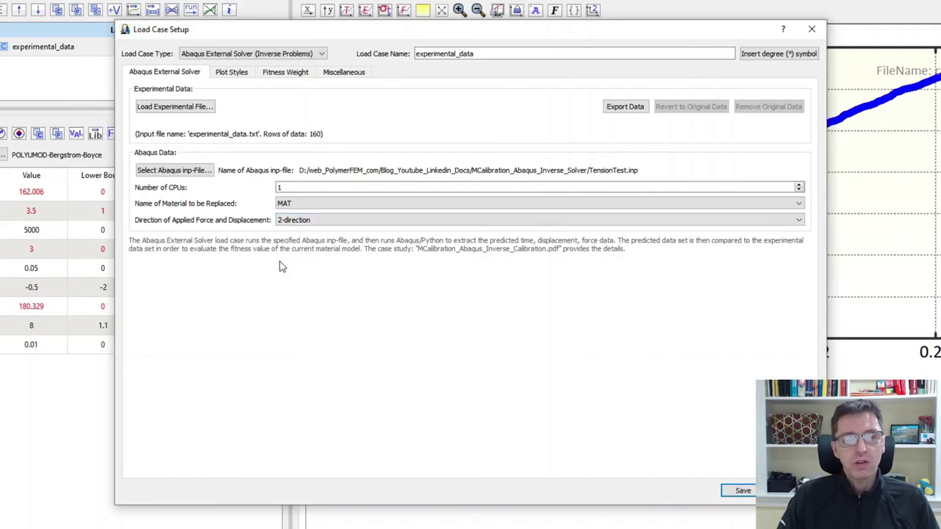
click(234, 73)
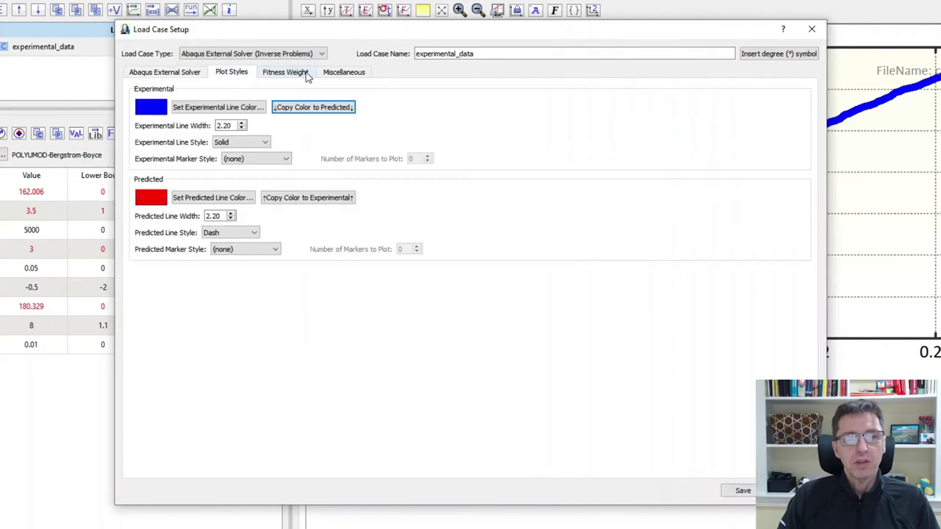
click(306, 75)
click(189, 74)
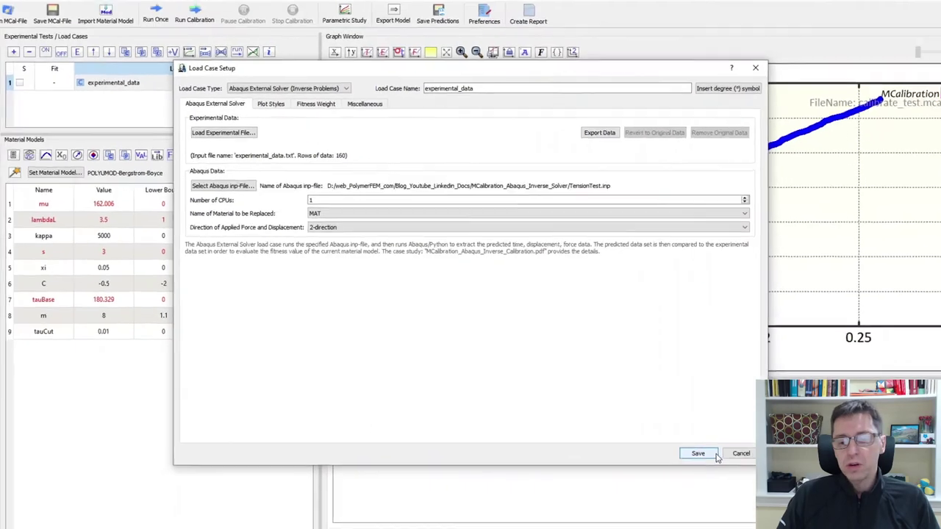
click(741, 491)
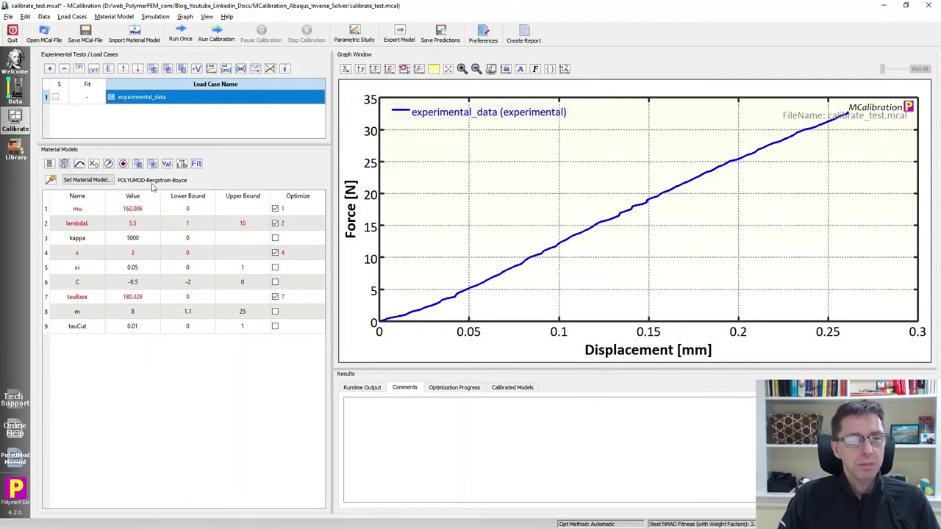
Start a single Run Once Abaqus evaluation of the load case with the current parameters.
click(180, 35)
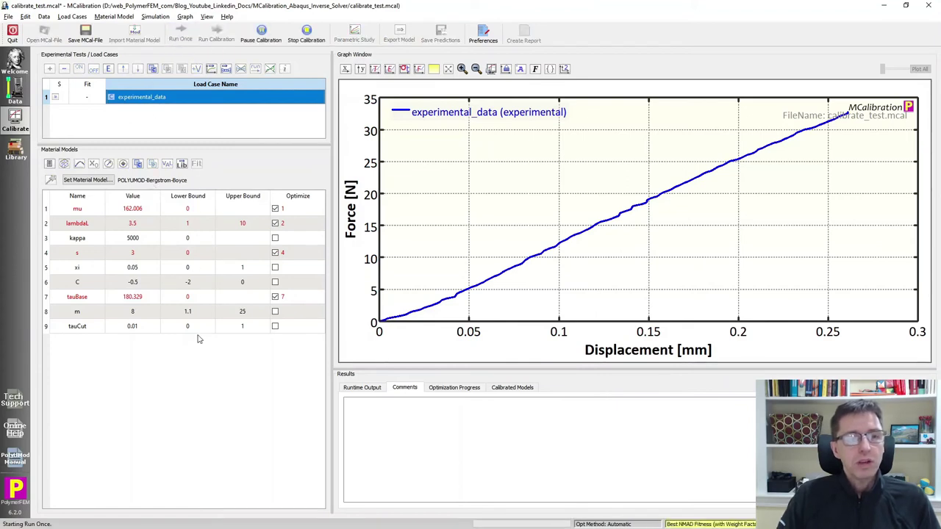